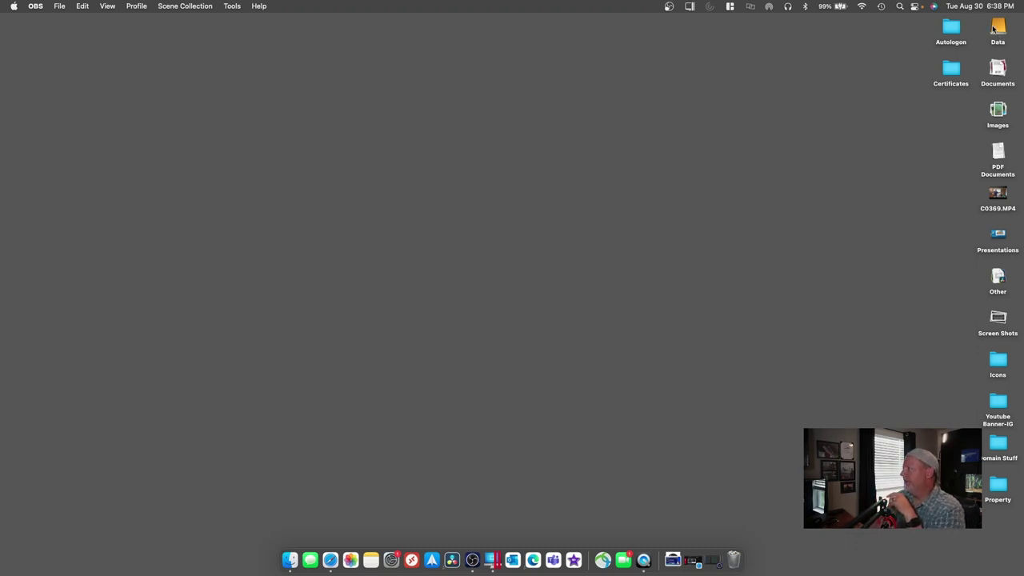
# Open the Data drive, centre its window, and confirm the Video_Projects folder is empty.
pyautogui.doubleClick(996, 29)
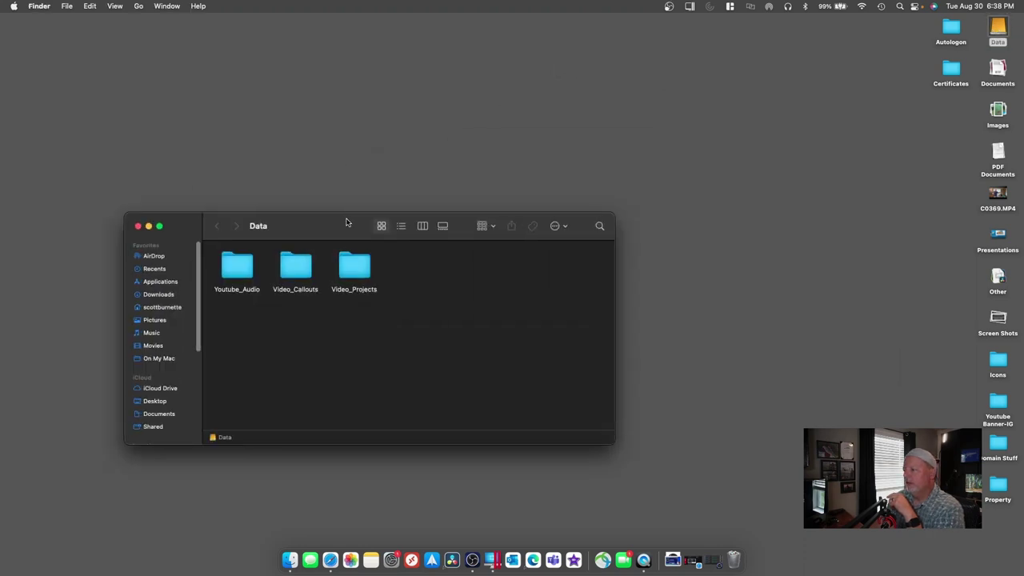
pyautogui.moveTo(347, 222); pyautogui.dragTo(407, 138)
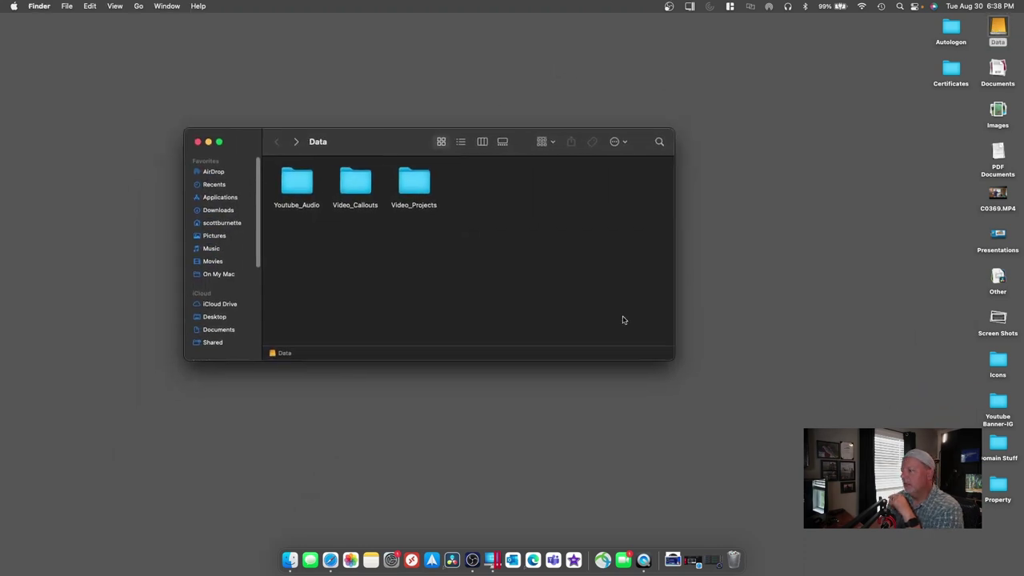
pyautogui.doubleClick(416, 189)
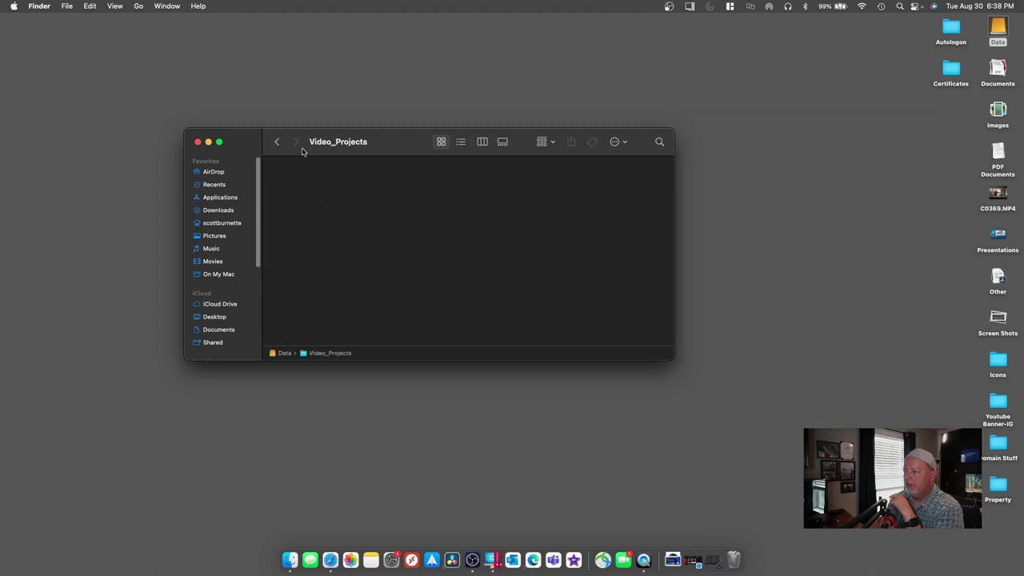
pyautogui.click(278, 143)
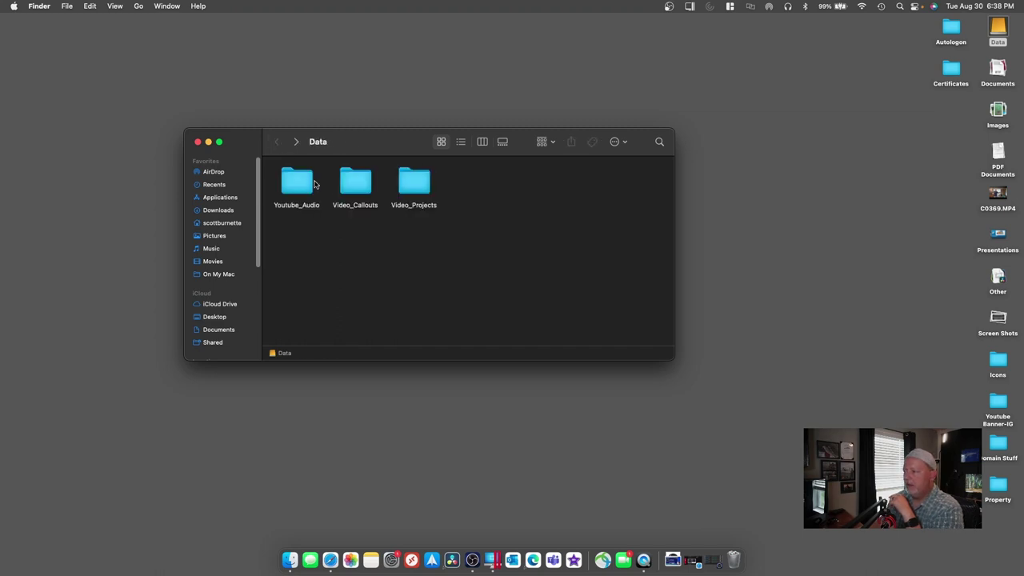
# Look through the Video_Callouts and Youtube_Audio folders, then close the Data window.
pyautogui.doubleClick(357, 186)
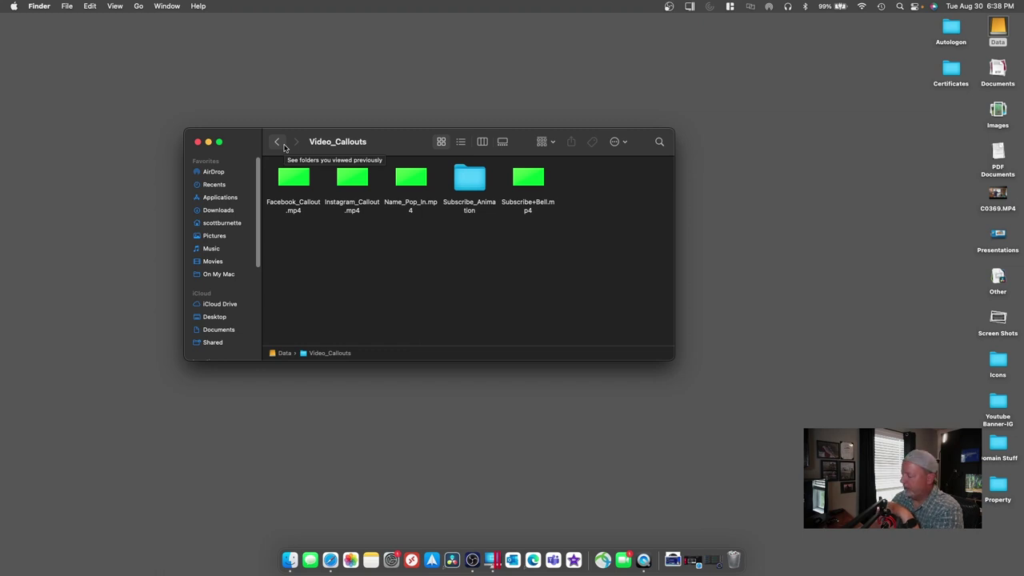
pyautogui.click(277, 142)
pyautogui.doubleClick(294, 185)
pyautogui.scroll(-3, 637, 256)
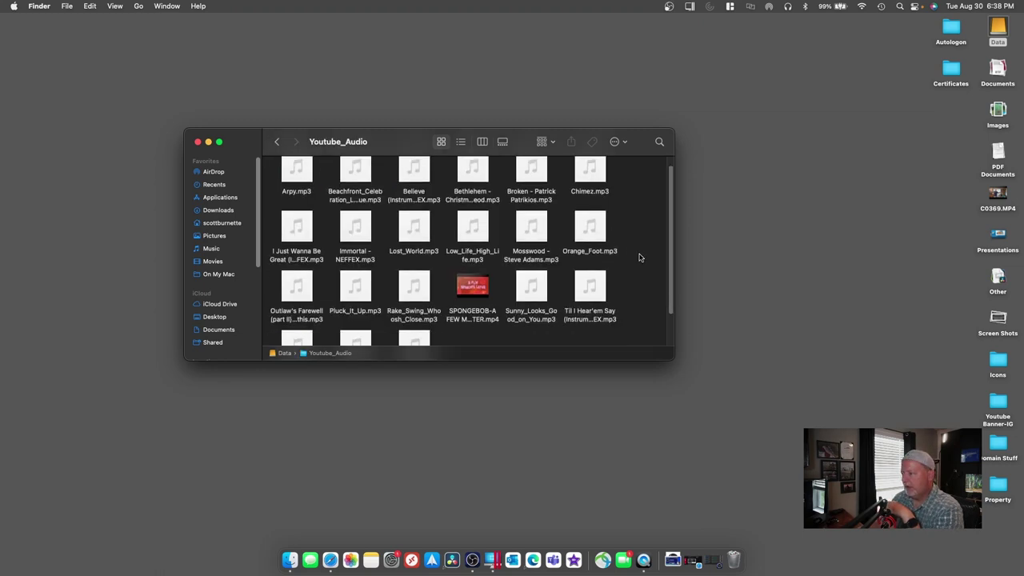
pyautogui.scroll(3, 639, 257)
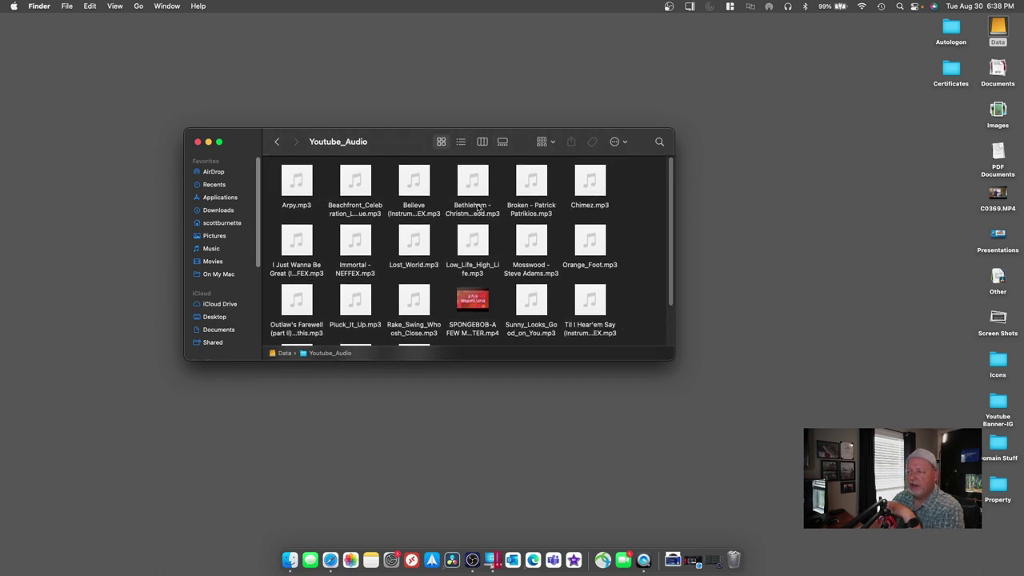
pyautogui.click(278, 143)
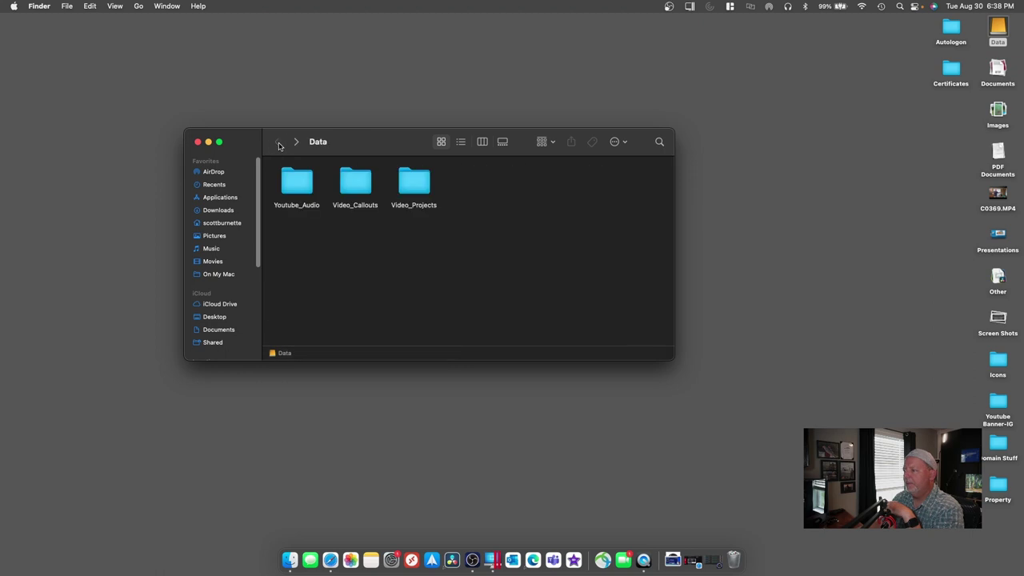
pyautogui.click(198, 142)
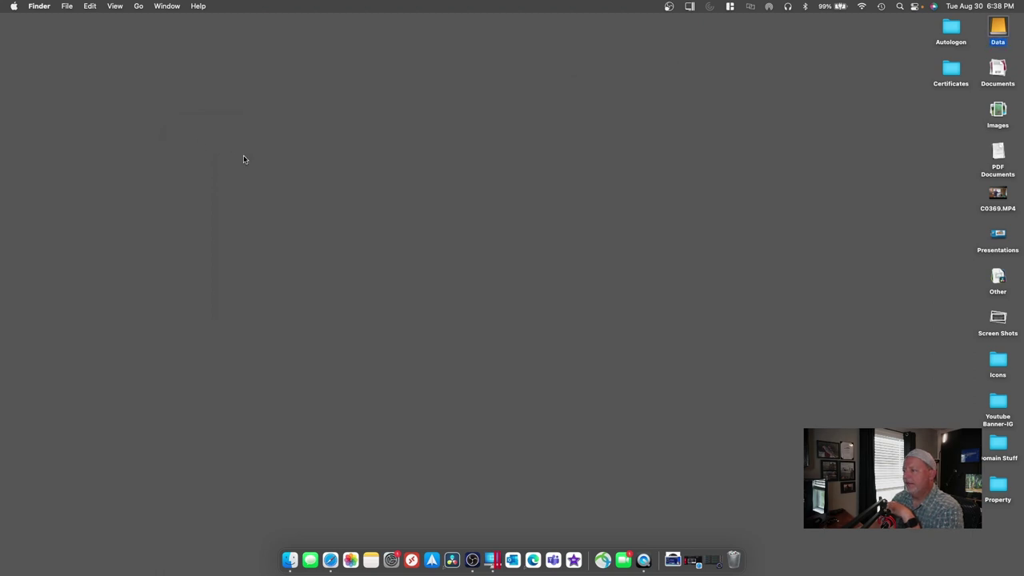
# Launch DaVinci Resolve and open the 'test 2' project from the Project Manager.
pyautogui.click(451, 557)
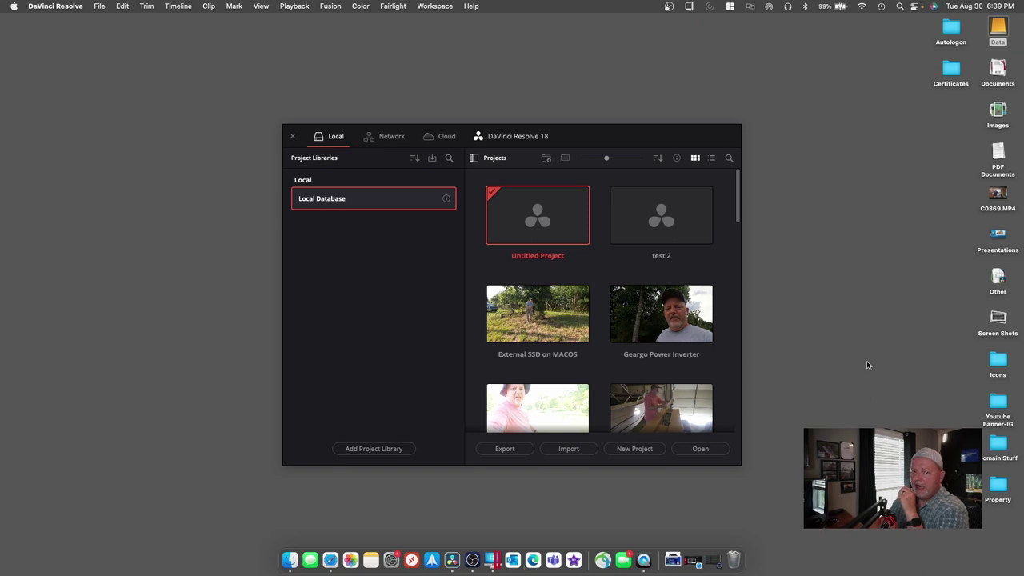
pyautogui.click(663, 217)
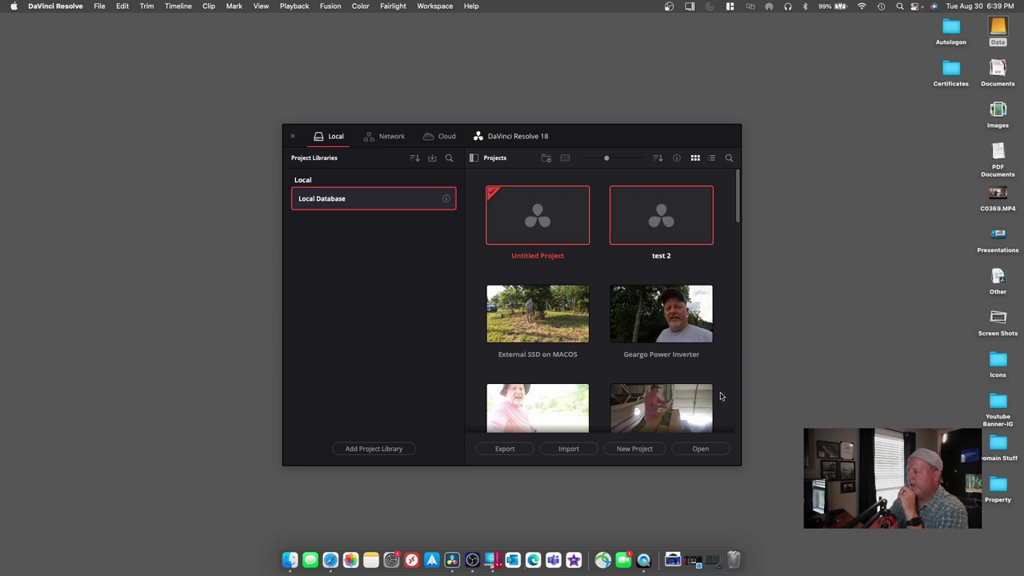
pyautogui.click(700, 449)
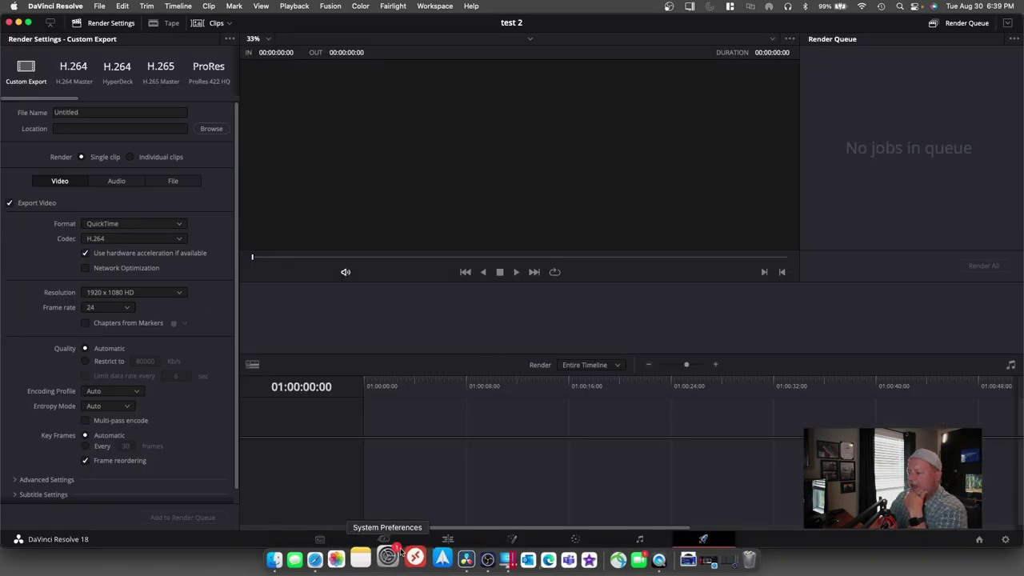
# From the Edit page, remove the Movies location from the Media Storage preferences.
pyautogui.click(447, 539)
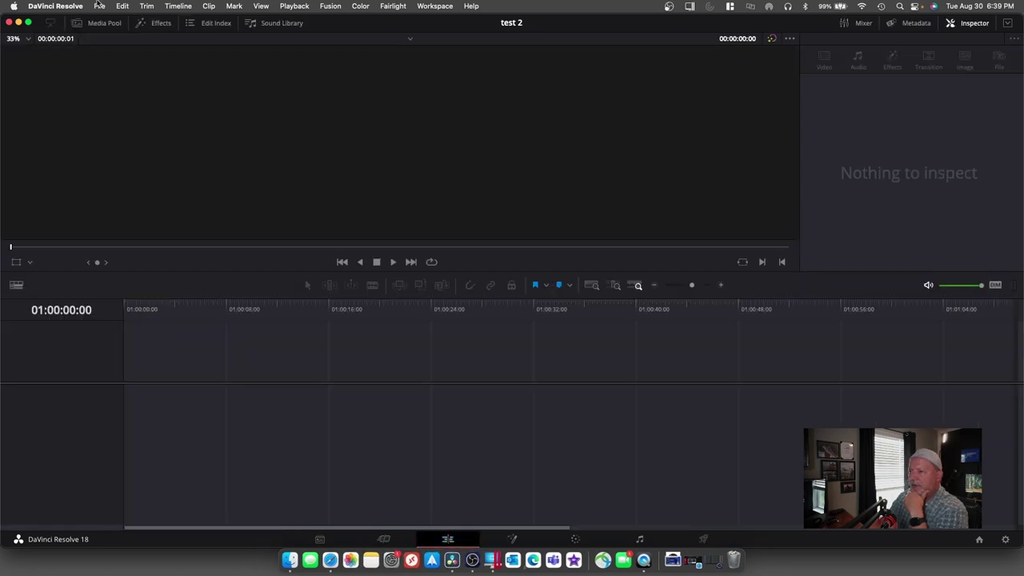
pyautogui.click(46, 6)
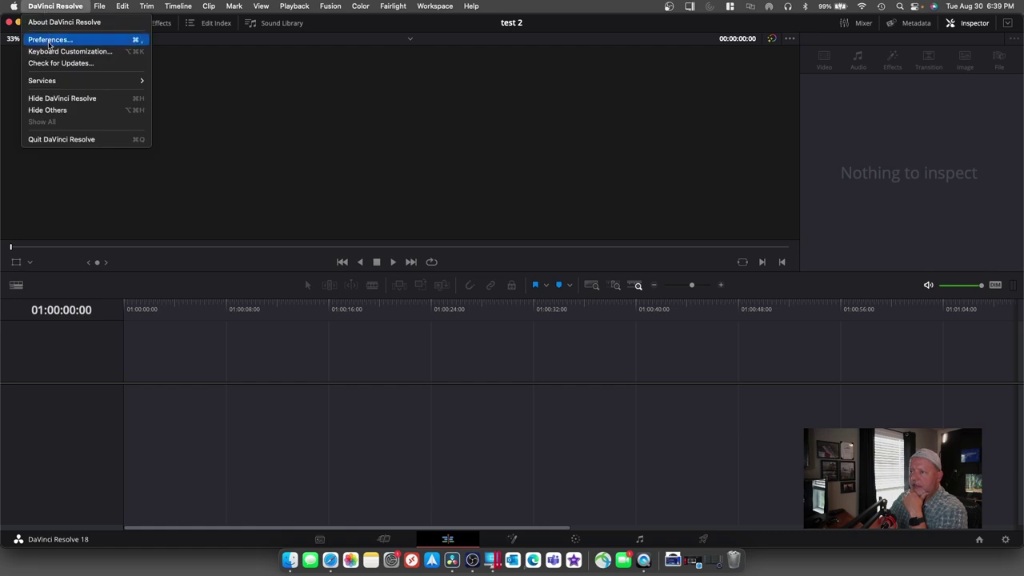
pyautogui.click(49, 40)
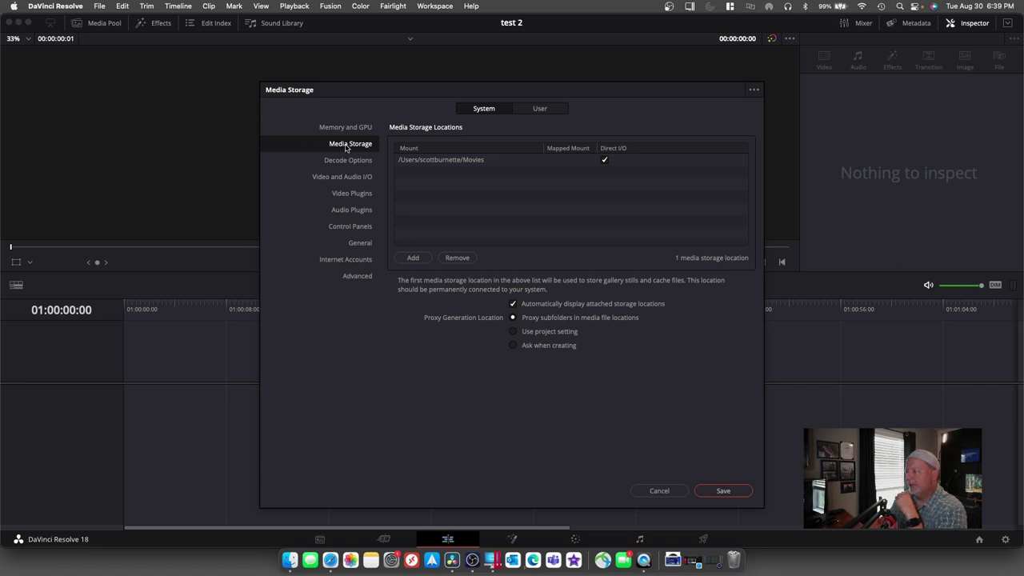
pyautogui.click(433, 164)
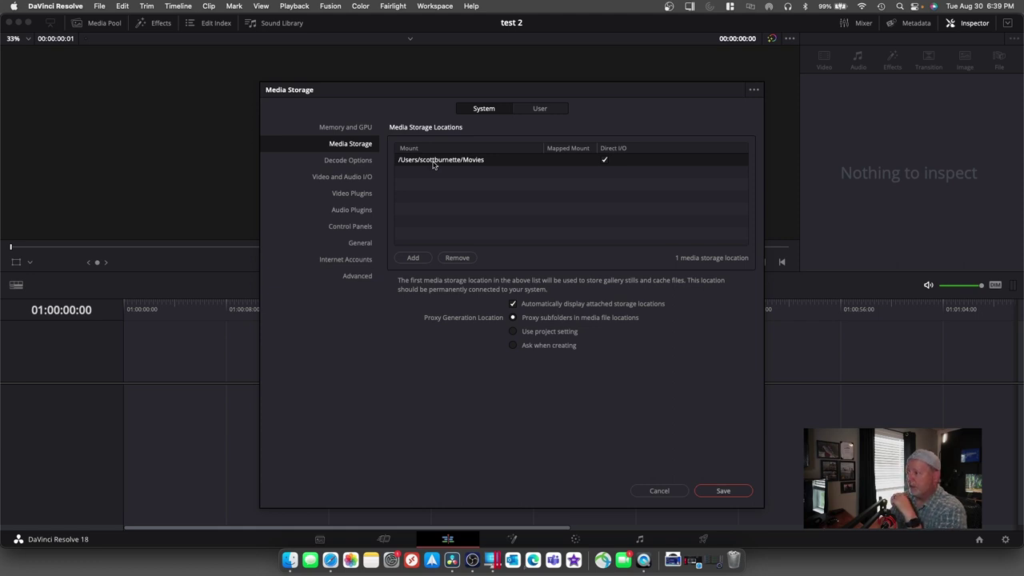
pyautogui.click(454, 260)
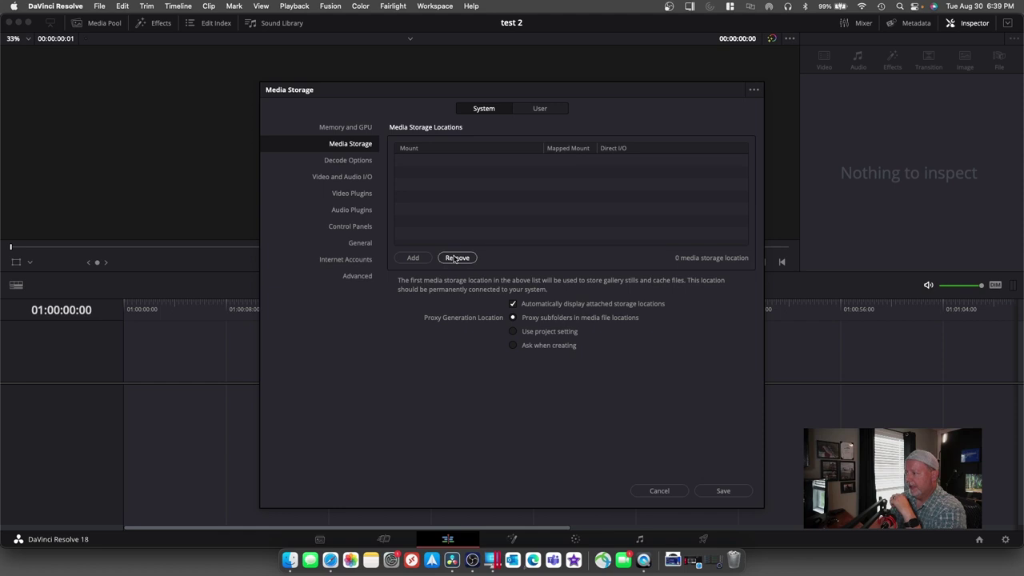
# Add /Volumes/Data/Video_Projects as the single media storage location.
pyautogui.click(411, 257)
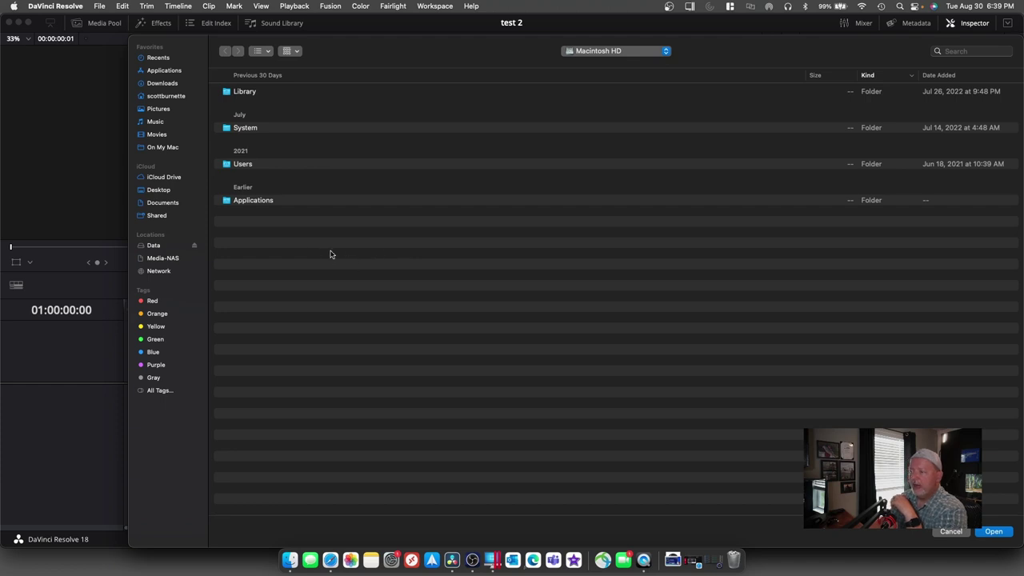
pyautogui.click(154, 246)
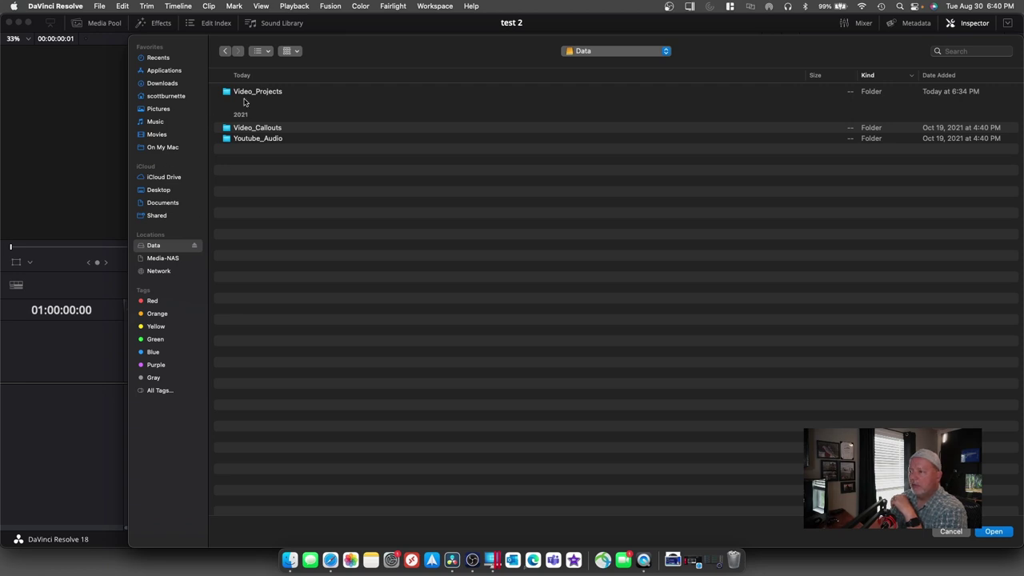
pyautogui.click(247, 93)
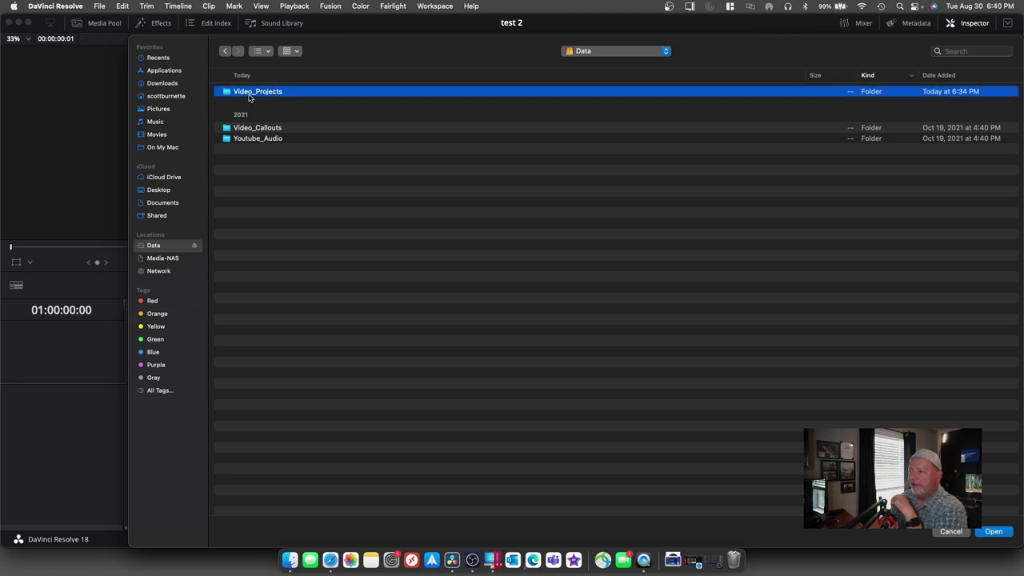
pyautogui.click(993, 532)
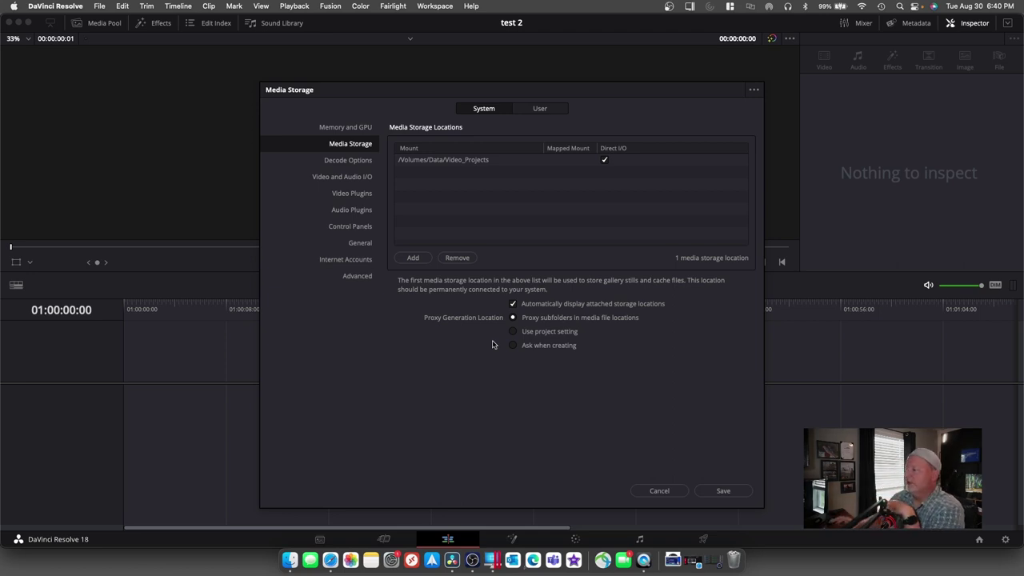
# Save the new Media Storage preference and acknowledge the Preferences Updated notice.
pyautogui.click(730, 491)
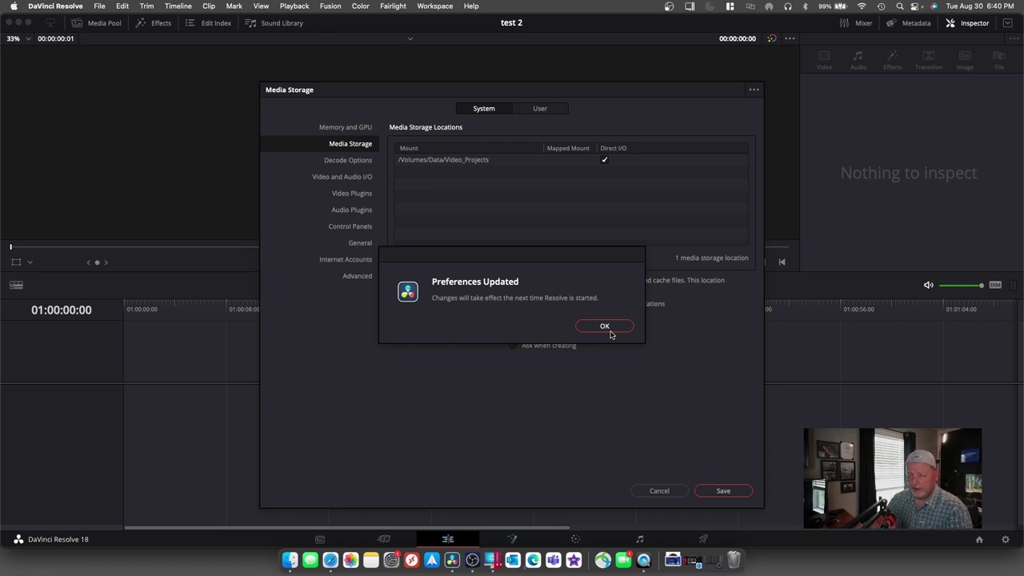
pyautogui.click(605, 325)
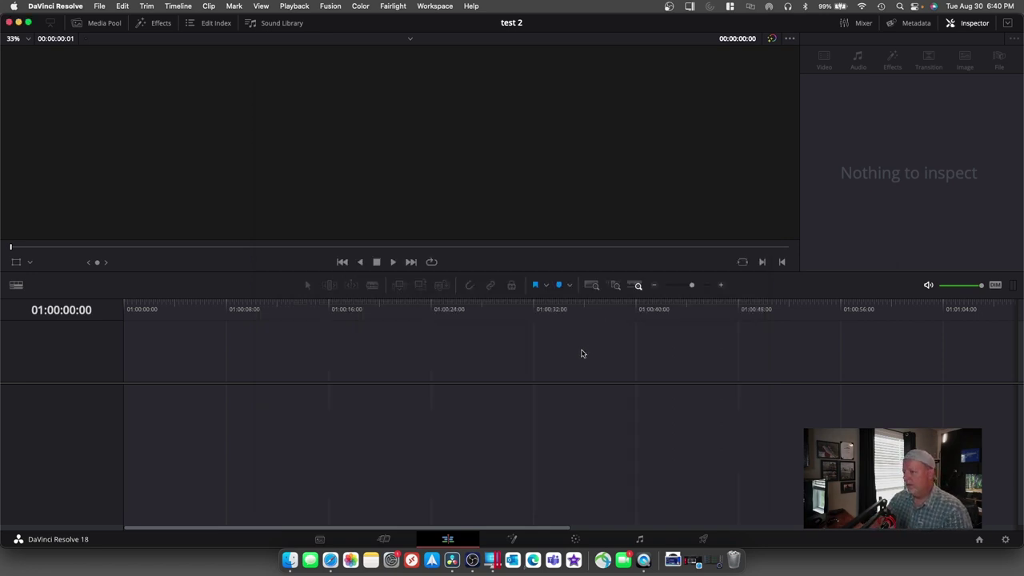
pyautogui.click(50, 6)
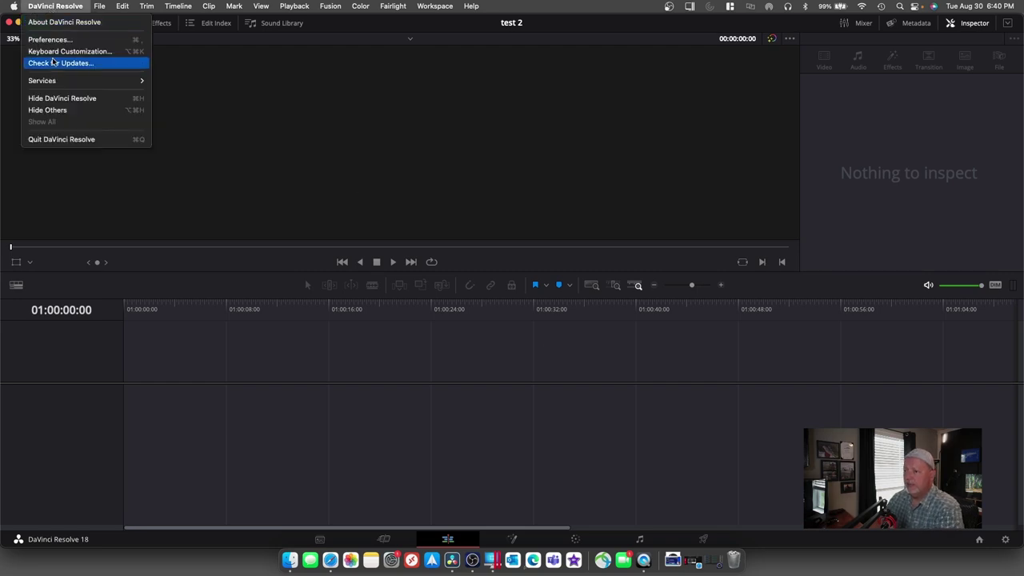
# Quit and relaunch DaVinci Resolve, then reopen the 'test 2' project.
pyautogui.click(55, 139)
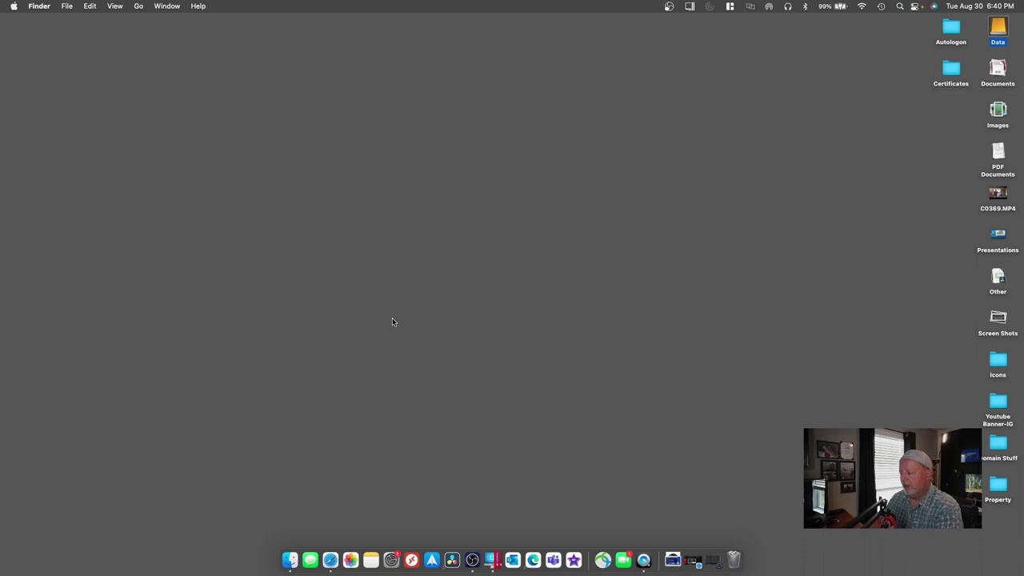
pyautogui.click(450, 559)
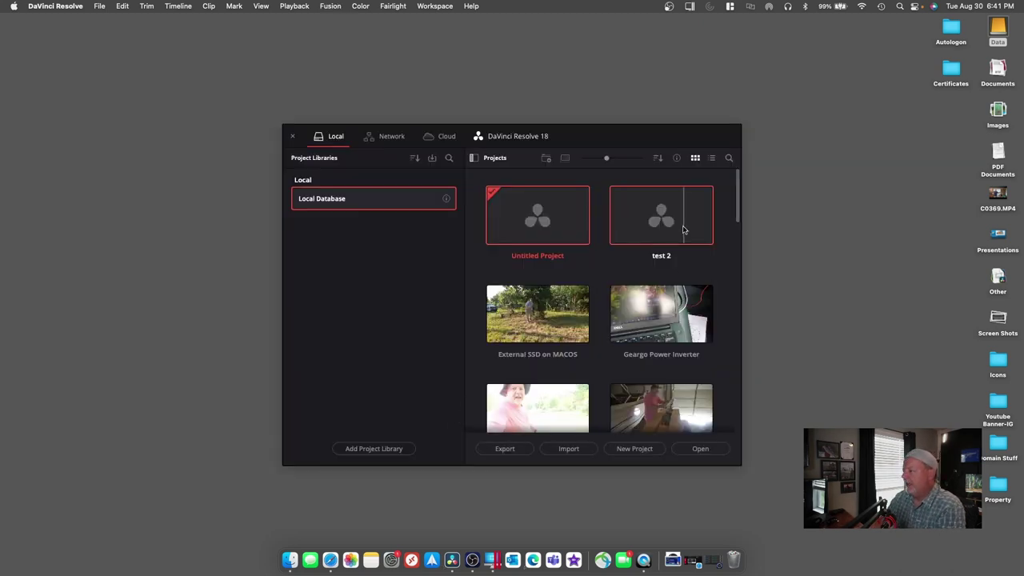
pyautogui.click(700, 448)
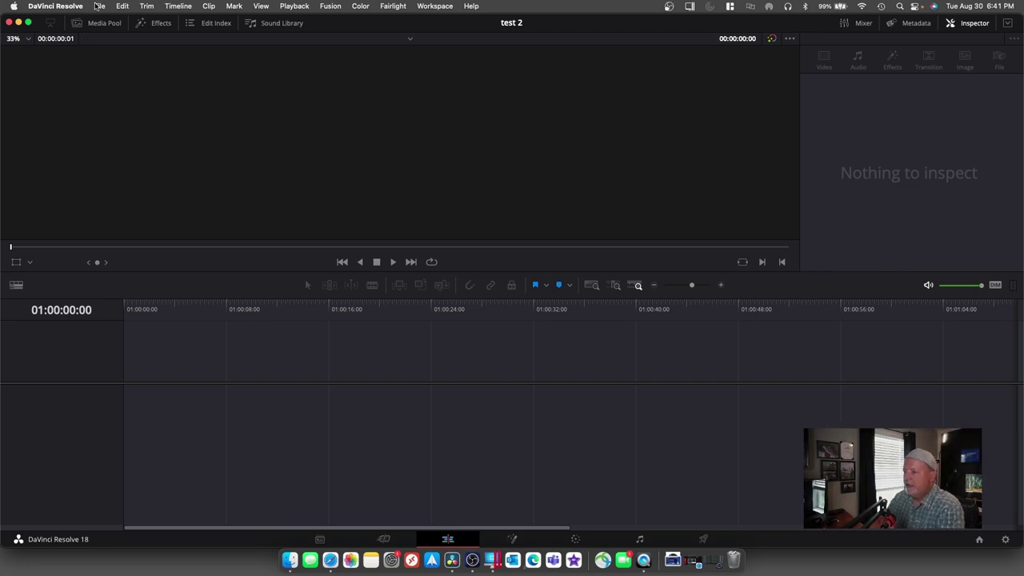
pyautogui.click(99, 6)
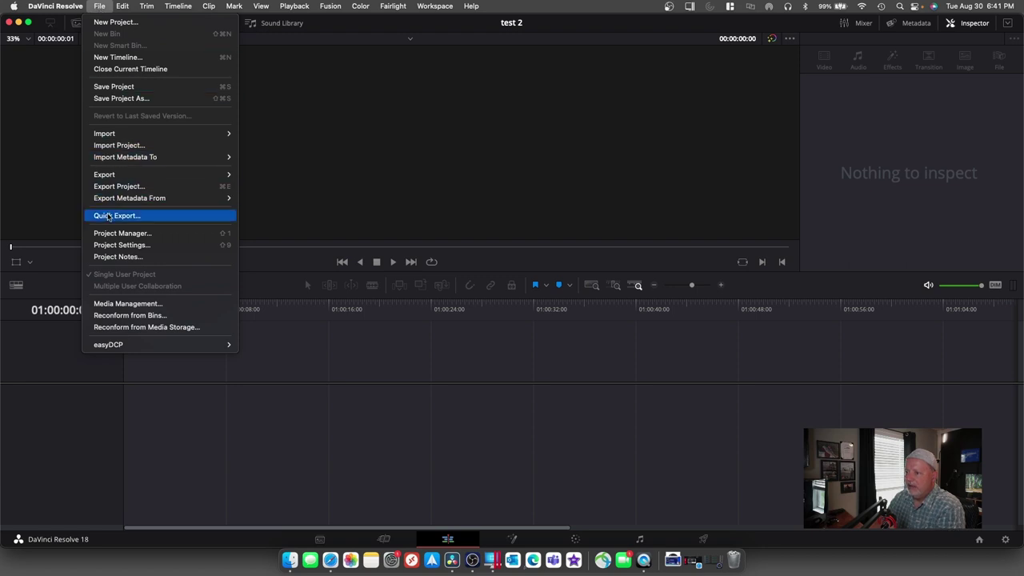
# Point the cache files working folder to Data > Video_Projects in Project Settings and save.
pyautogui.click(112, 247)
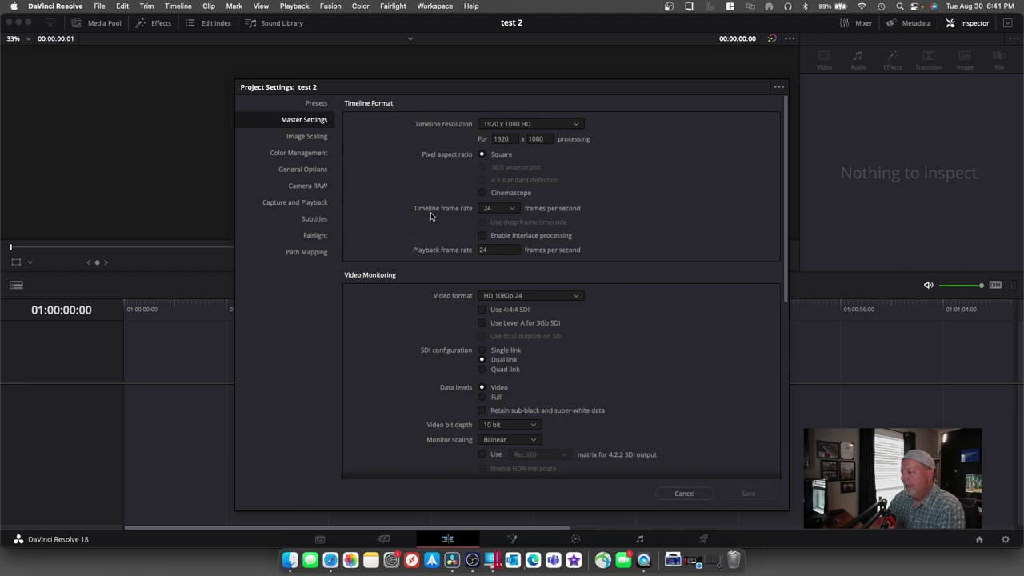
pyautogui.scroll(-10, 430, 216)
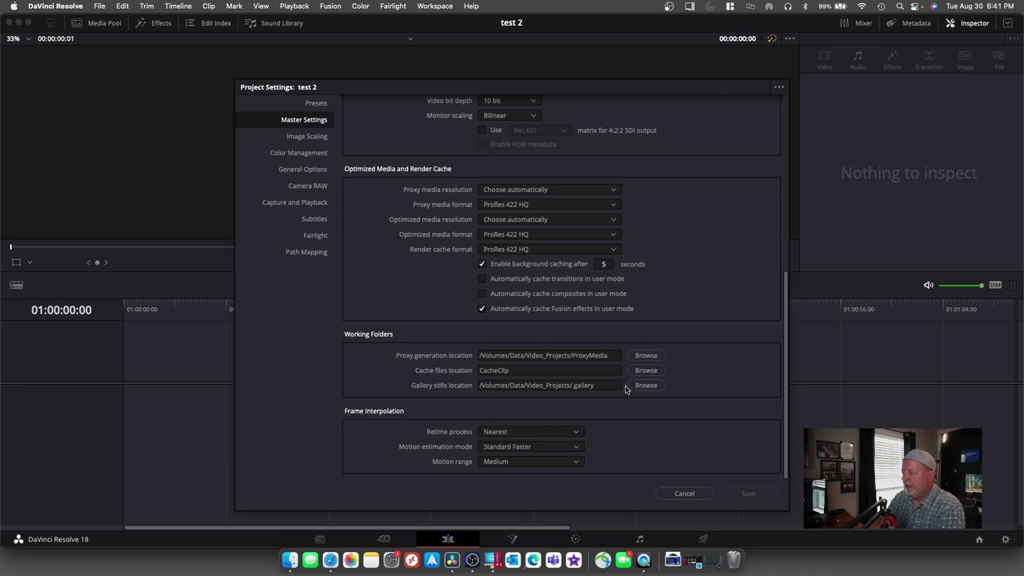
pyautogui.click(647, 370)
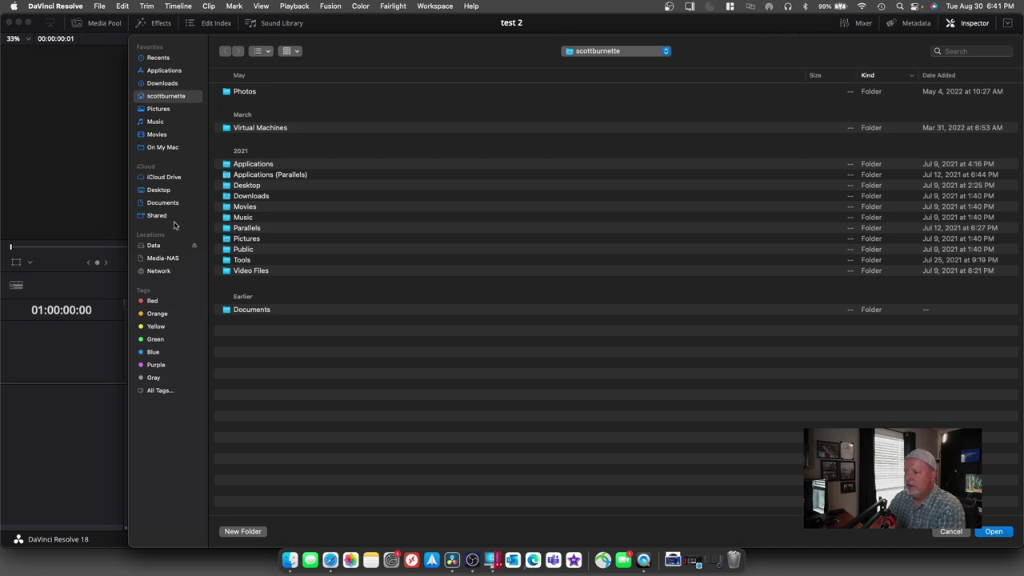
pyautogui.click(171, 246)
pyautogui.click(278, 94)
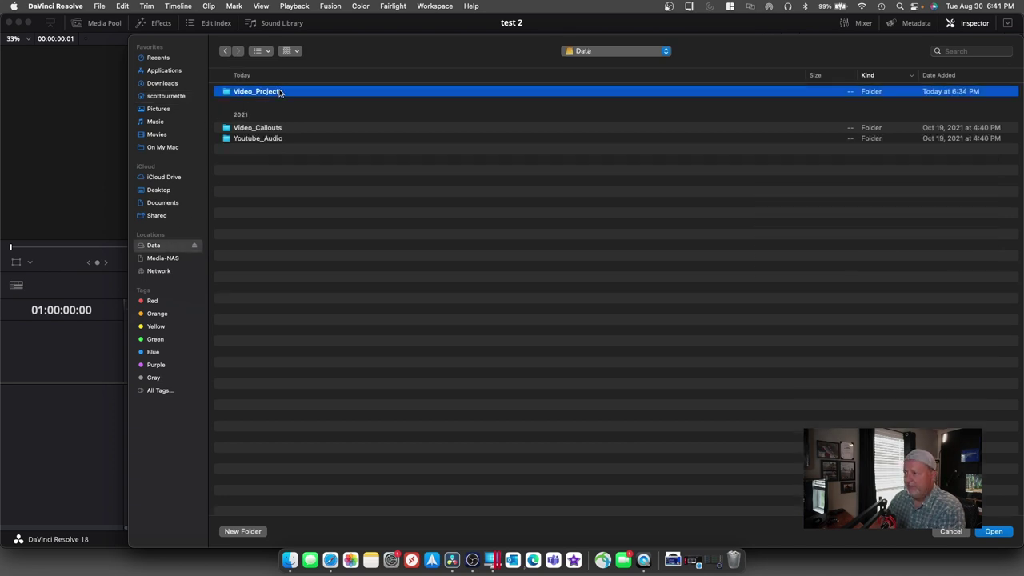
pyautogui.click(993, 532)
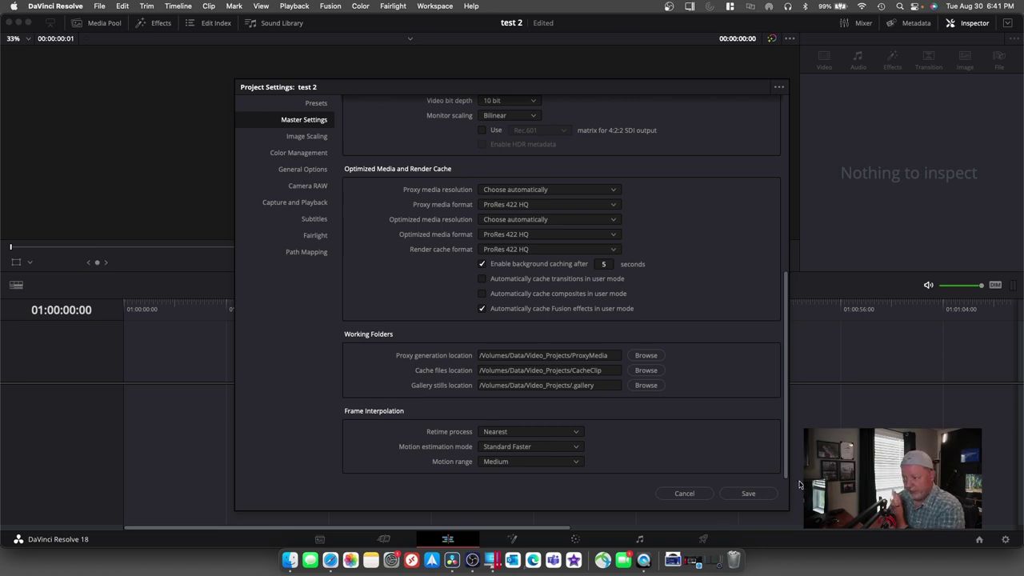
pyautogui.click(748, 493)
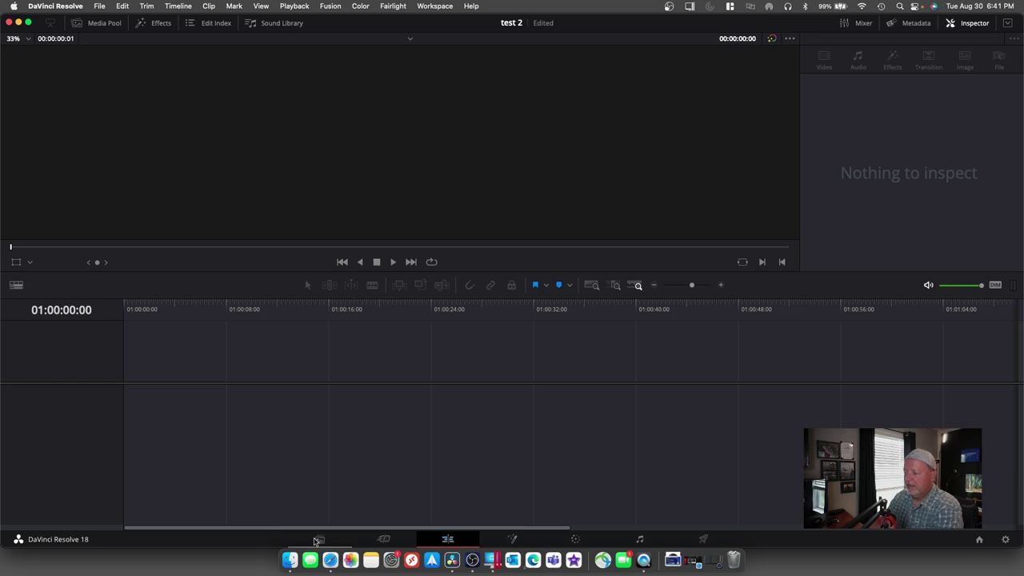
# Copy the Inverter folder from the home Video Files folder in Finder.
pyautogui.click(290, 558)
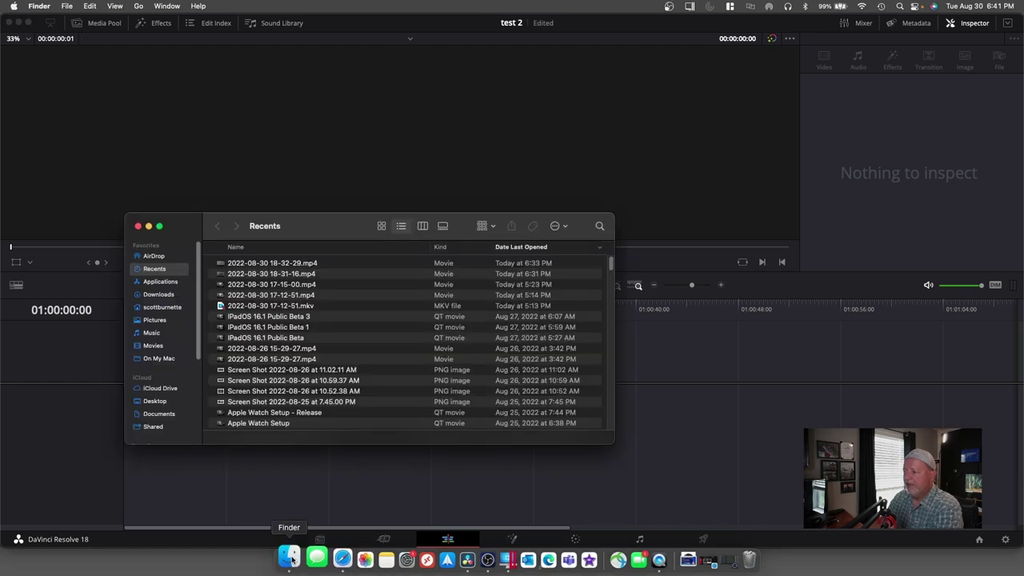
pyautogui.click(166, 309)
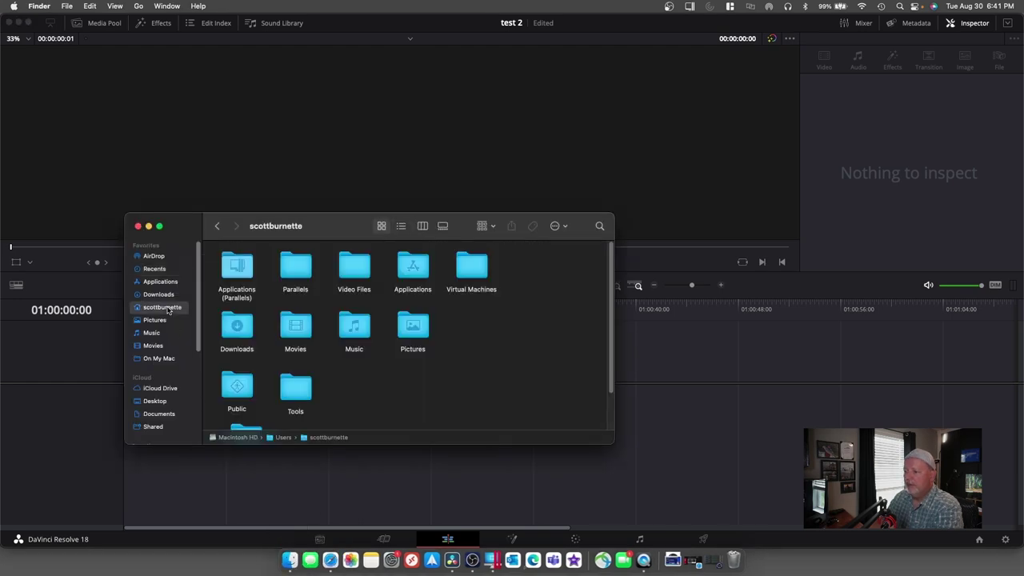
pyautogui.doubleClick(364, 274)
pyautogui.click(301, 270)
pyautogui.rightClick(305, 269)
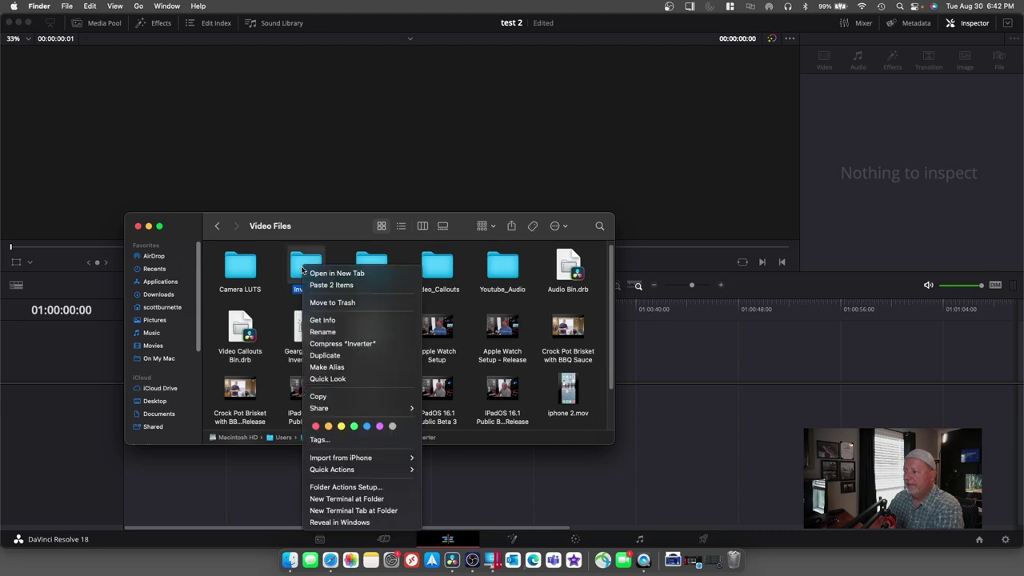
pyautogui.click(327, 398)
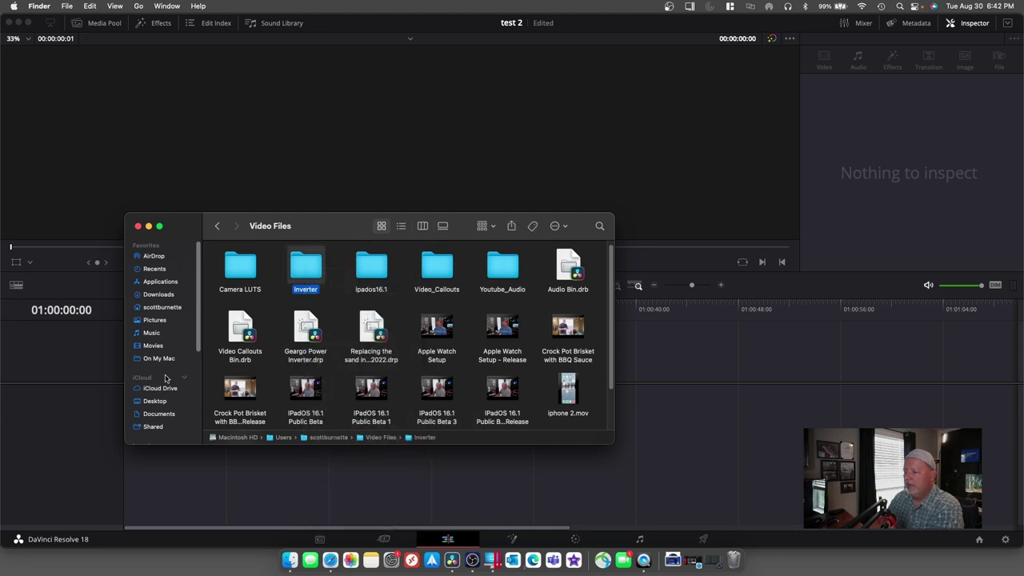
# Paste the Inverter folder into Data > Video_Projects.
pyautogui.scroll(-5, 167, 375)
pyautogui.click(149, 287)
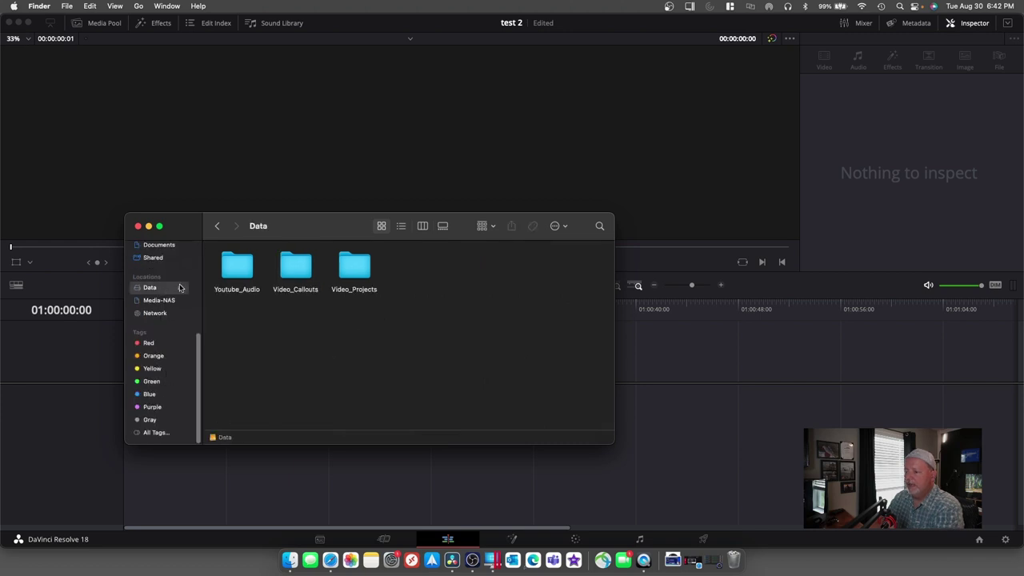
pyautogui.doubleClick(353, 267)
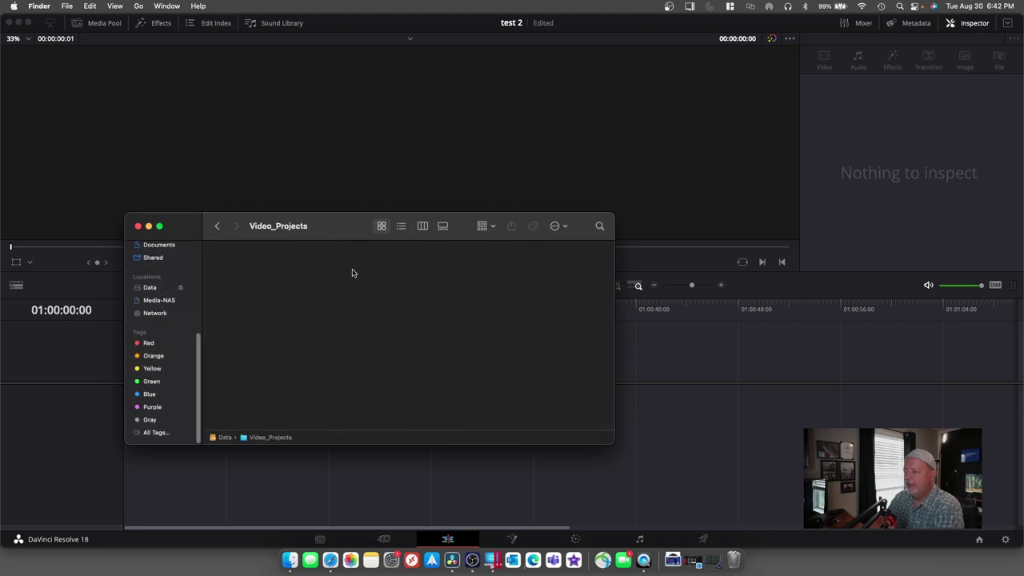
pyautogui.rightClick(352, 273)
pyautogui.click(359, 285)
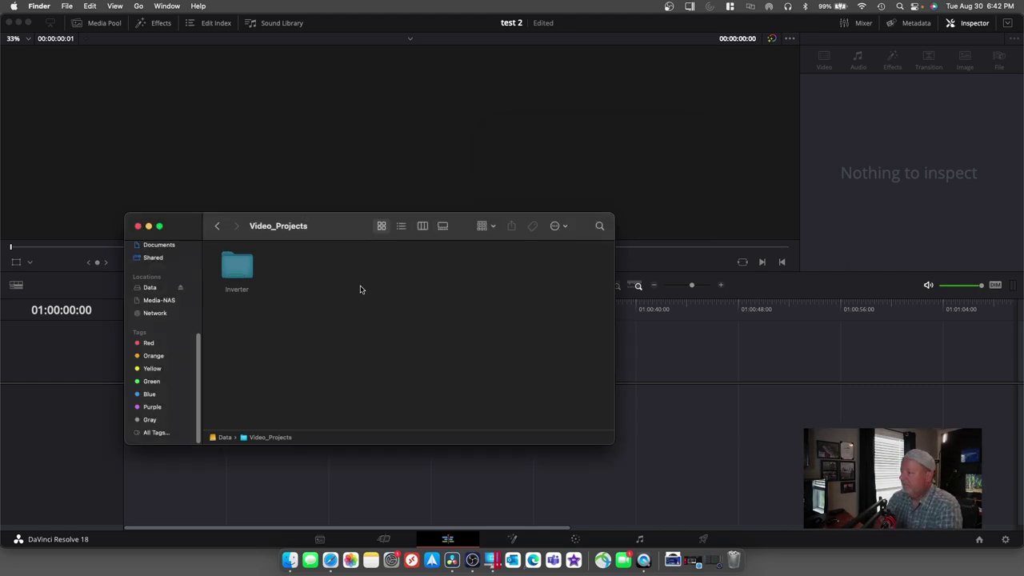
# Import GX011673.MP4 from Data > Video_Projects > Inverter via File > Import > Media.
pyautogui.click(138, 226)
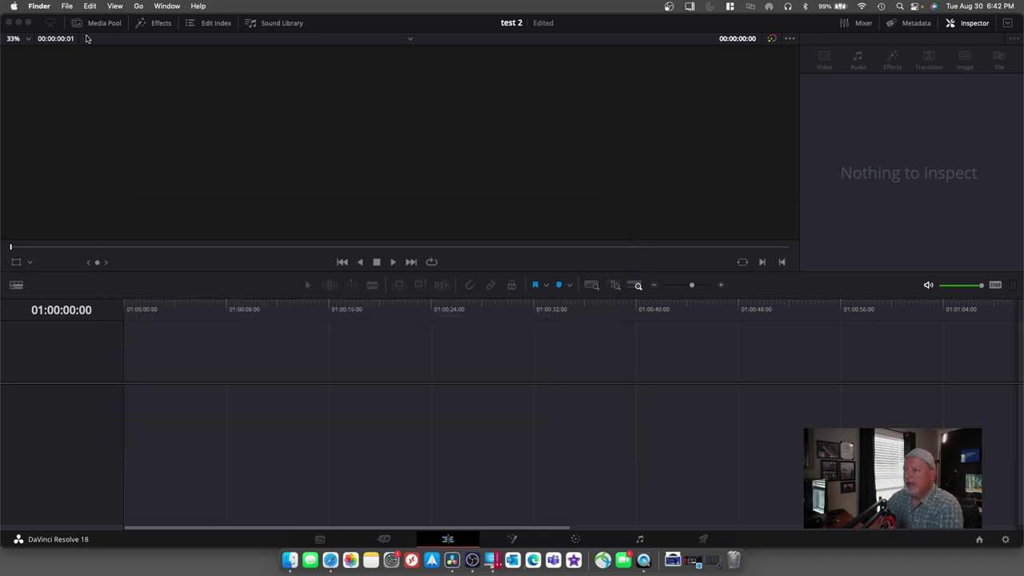
pyautogui.click(321, 25)
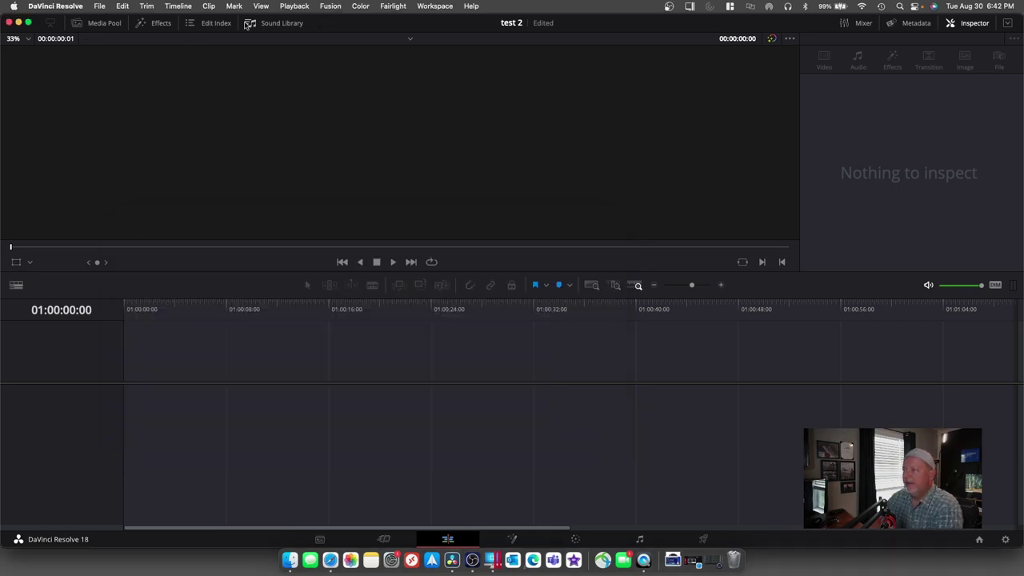
pyautogui.click(97, 6)
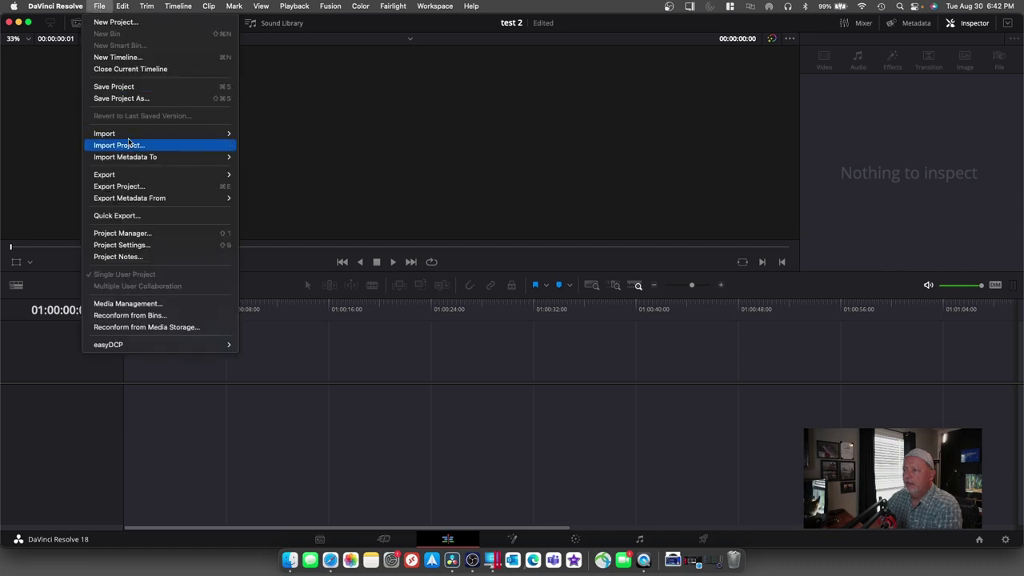
pyautogui.moveTo(139, 139)
pyautogui.click(256, 145)
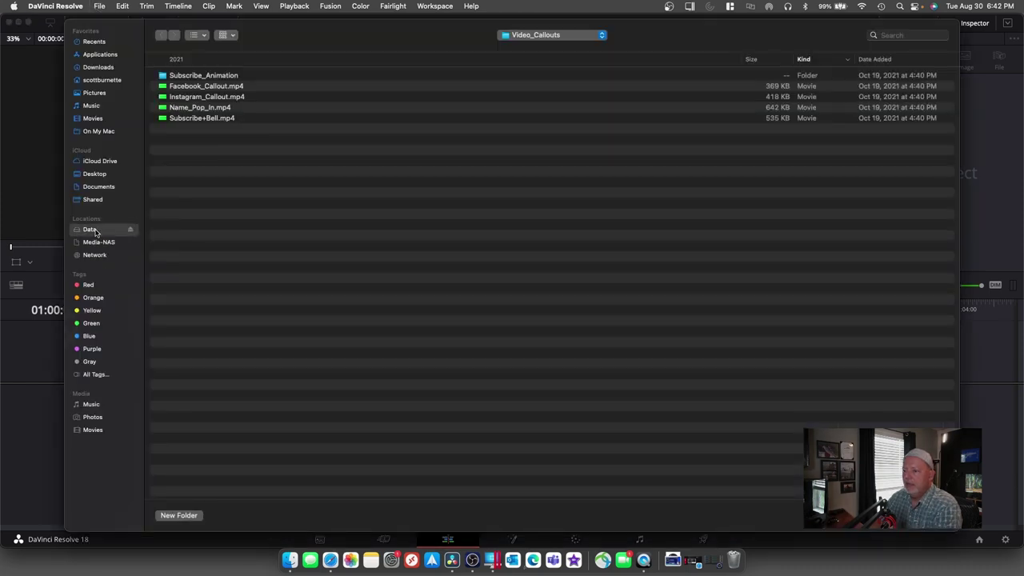
pyautogui.click(95, 229)
pyautogui.doubleClick(211, 79)
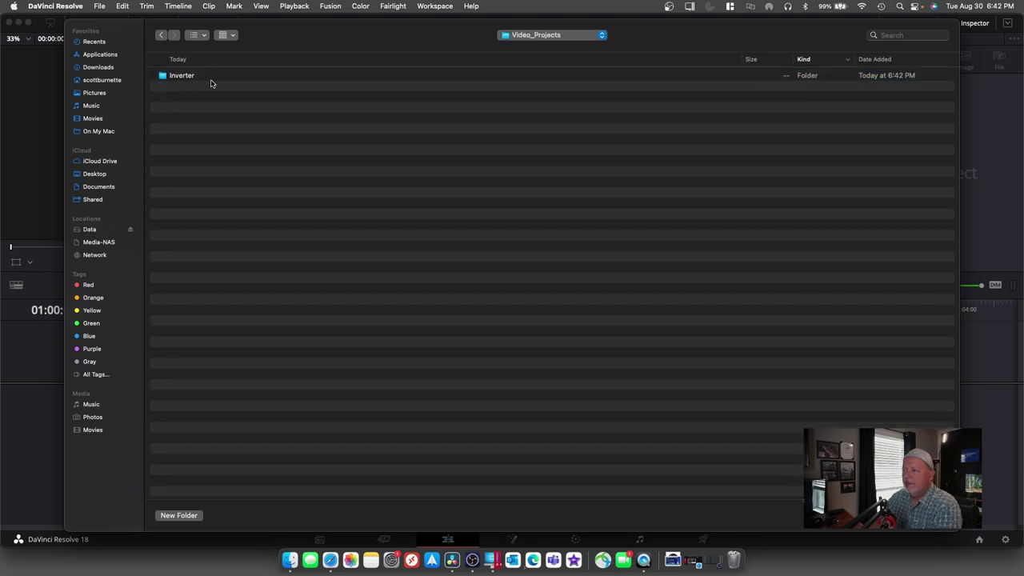
pyautogui.click(211, 80)
pyautogui.doubleClick(211, 80)
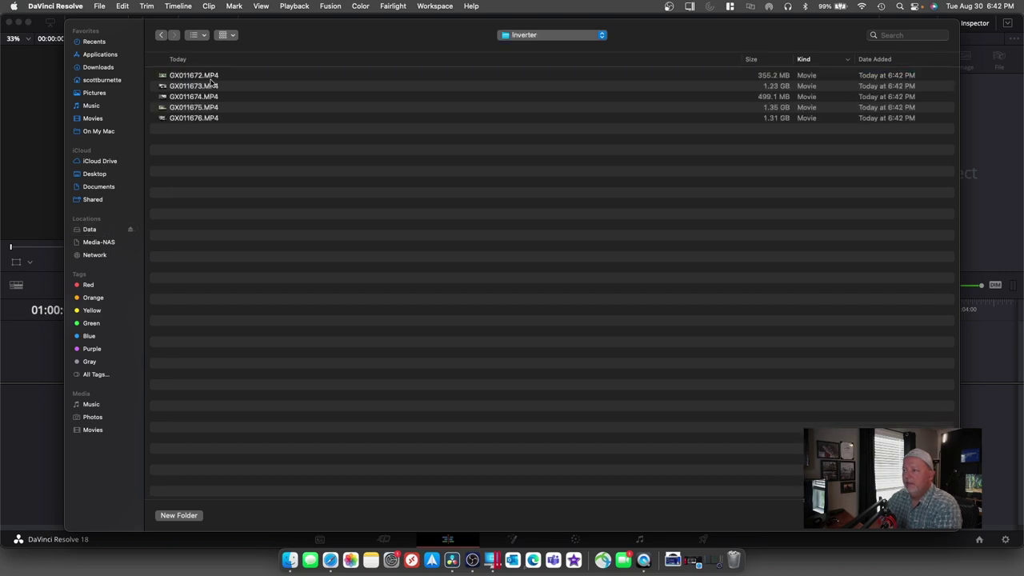
pyautogui.click(207, 86)
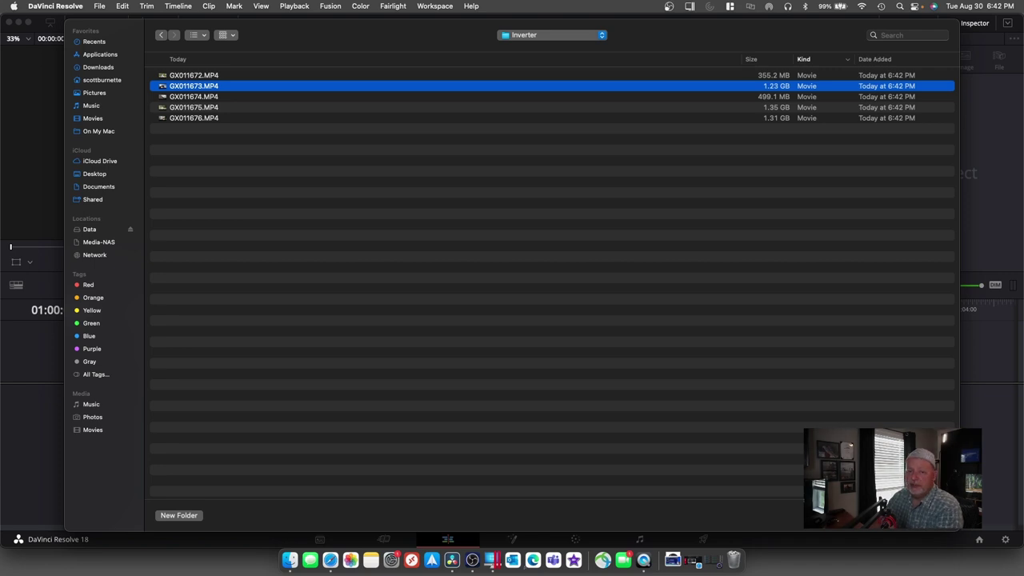
pyautogui.press('Return')
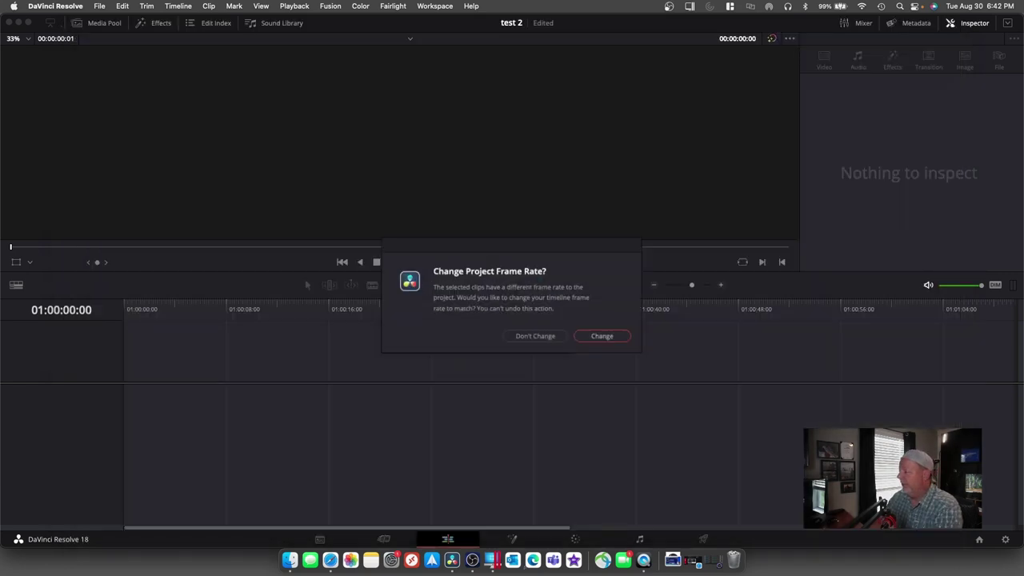
# Accept the frame rate change, drag GX011673.MP4 onto a new Timeline 1, and scrub through it.
pyautogui.click(601, 339)
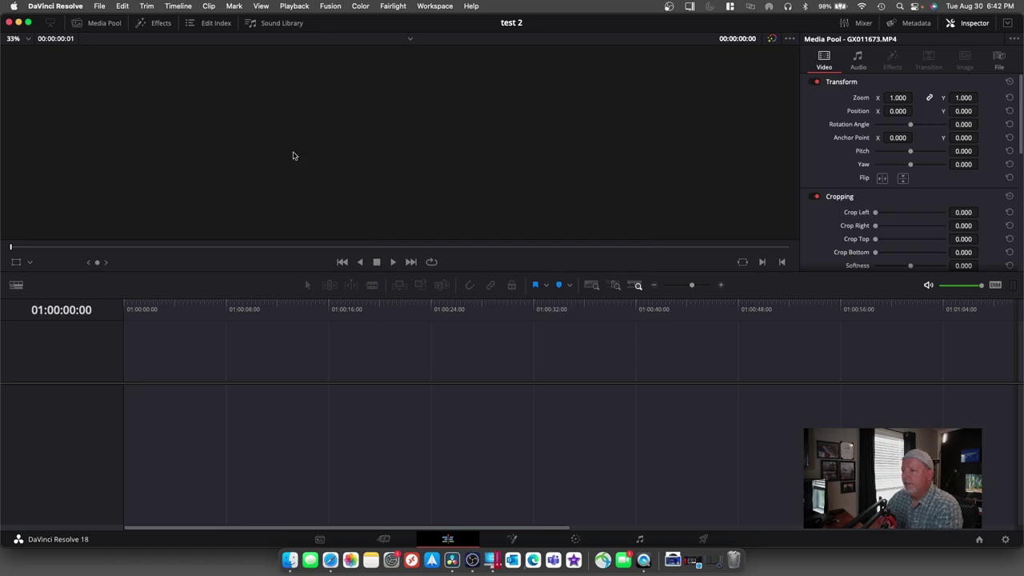
pyautogui.click(105, 24)
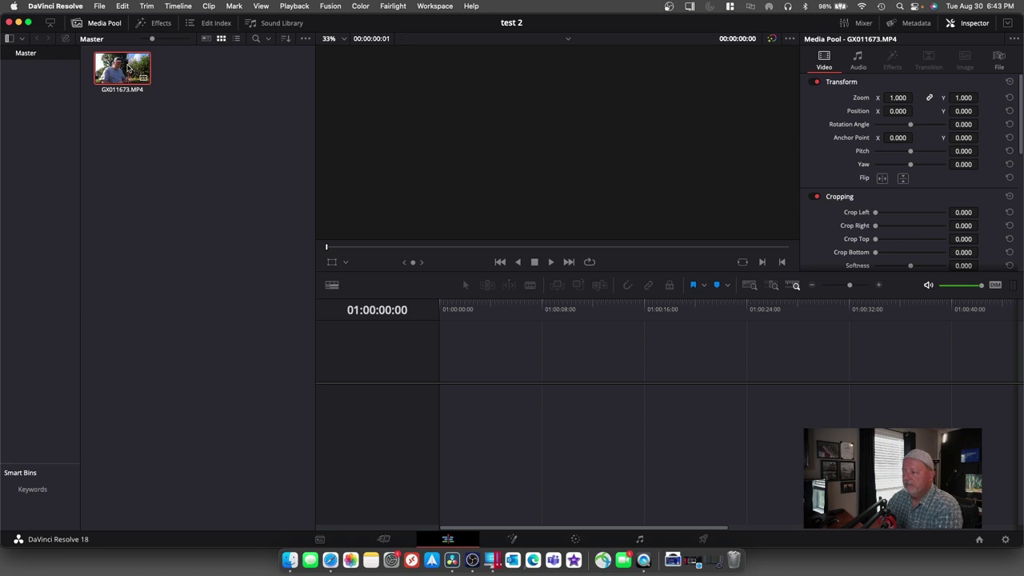
pyautogui.moveTo(128, 69); pyautogui.dragTo(438, 439)
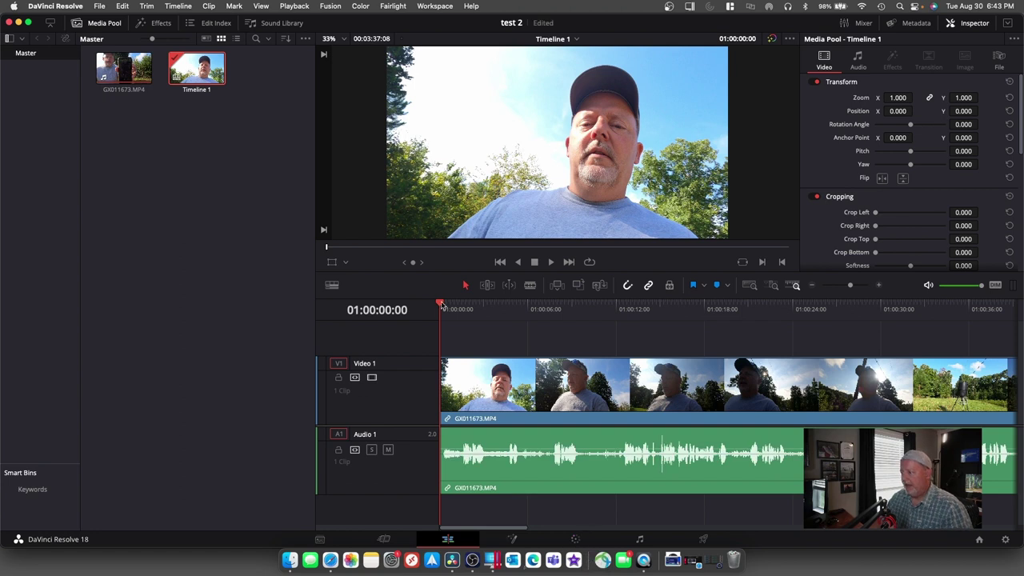
pyautogui.moveTo(441, 309)
pyautogui.mouseDown()
pyautogui.moveTo(927, 349)
pyautogui.moveTo(537, 352)
pyautogui.moveTo(834, 369)
pyautogui.mouseUp()
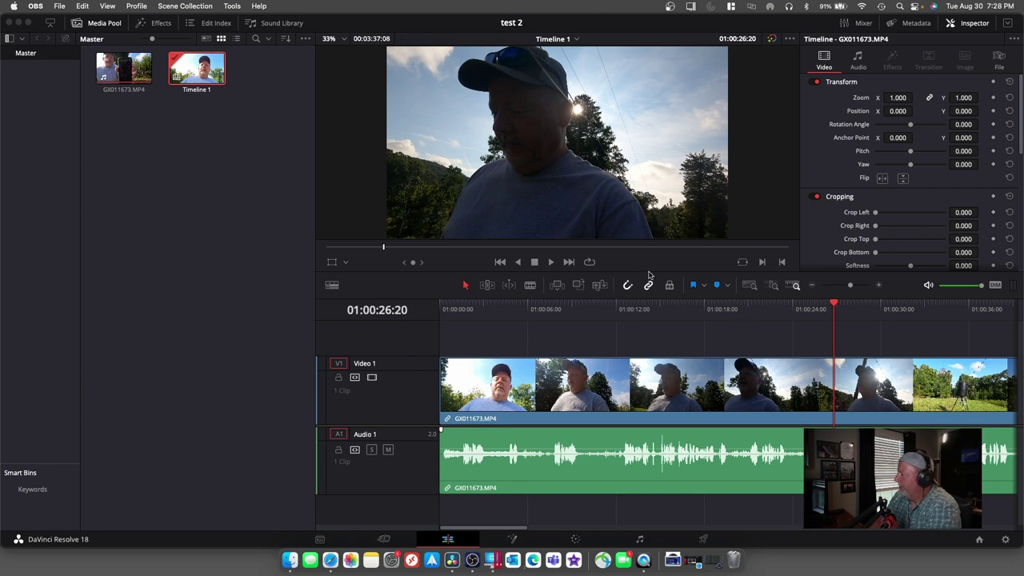
pyautogui.moveTo(833, 305); pyautogui.dragTo(722, 304)
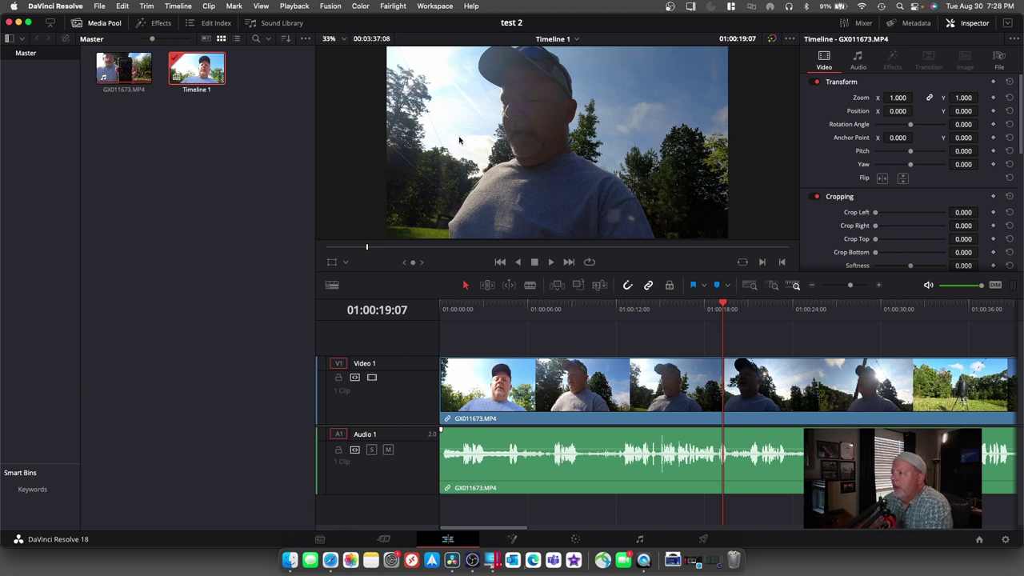
pyautogui.click(550, 262)
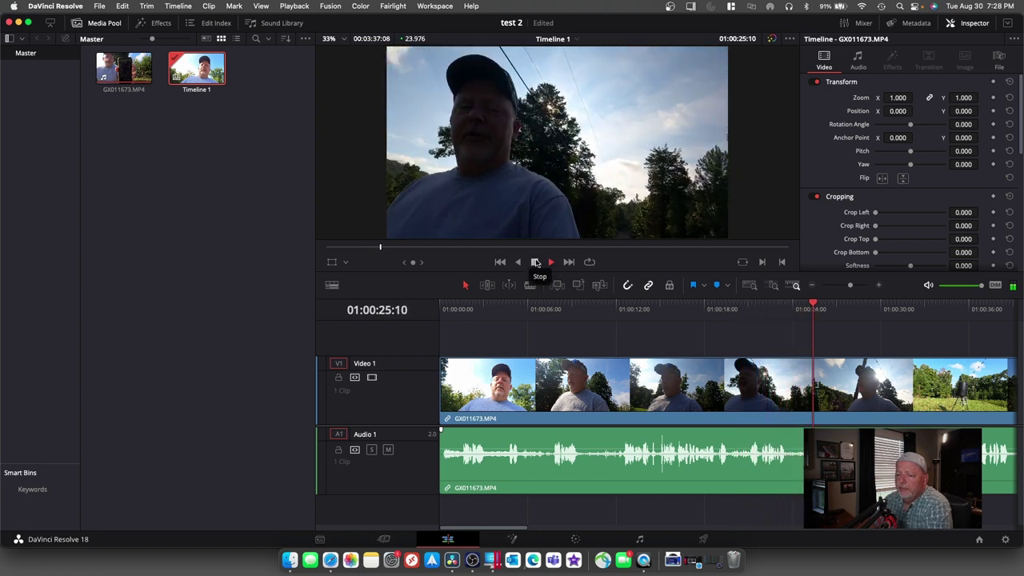
pyautogui.click(535, 262)
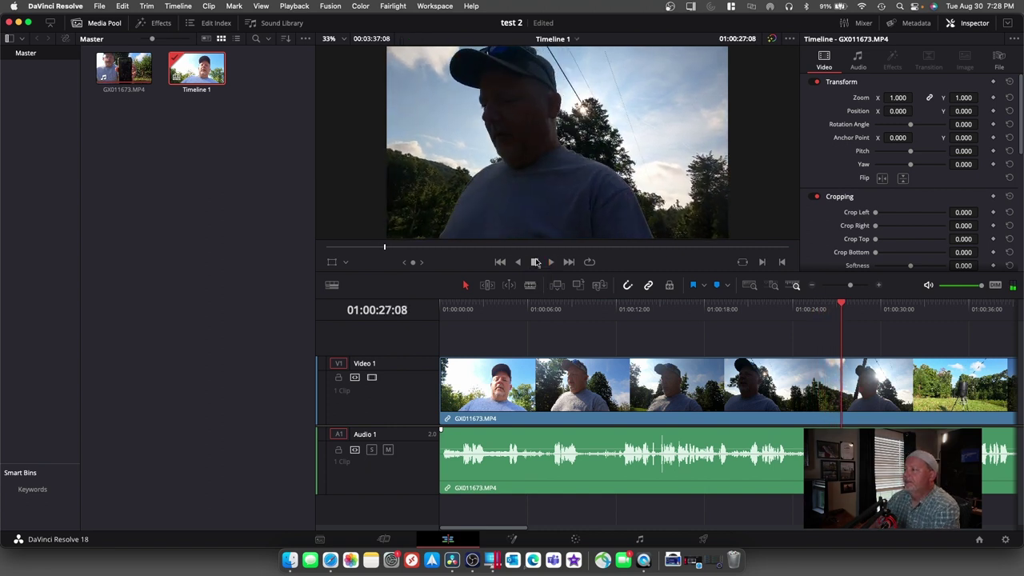